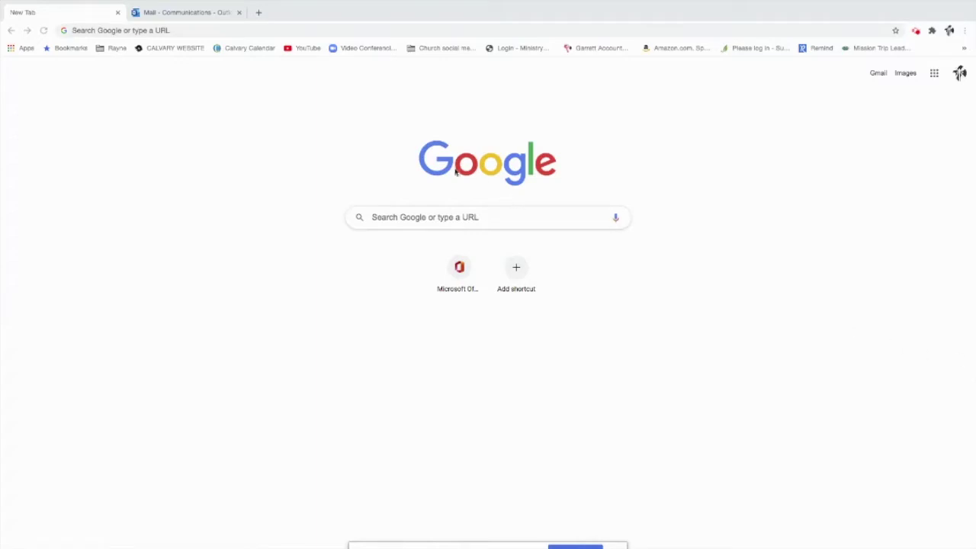
- Go to members.instantchurchdirectory.com in the Chrome address bar
{"action": "left_click", "coordinate": [233, 31]}
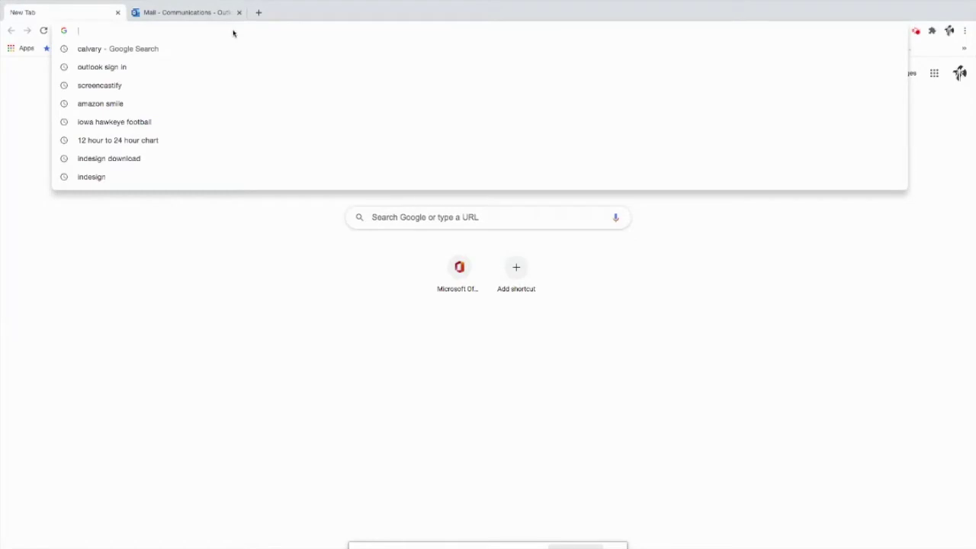
{"action": "type", "text": "members"}
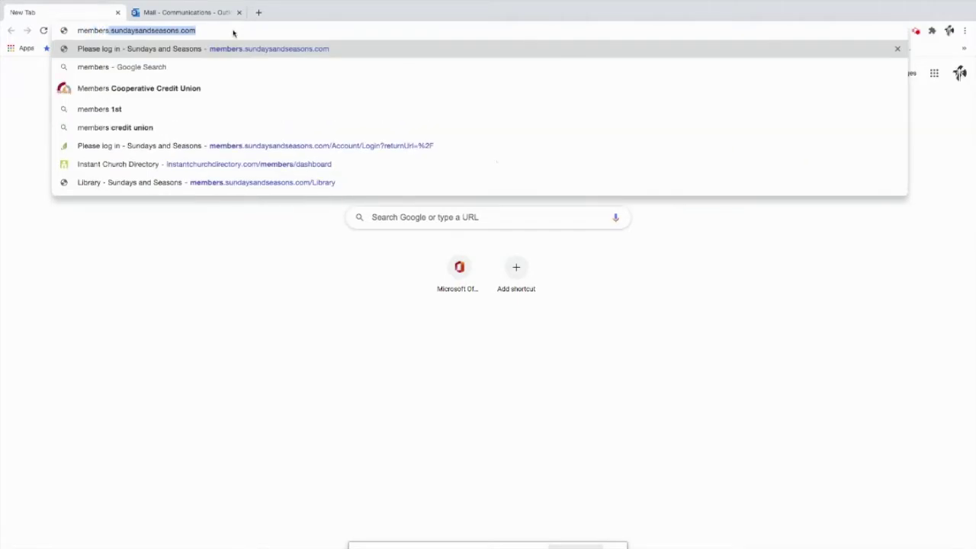
{"action": "type", "text": ".instant"}
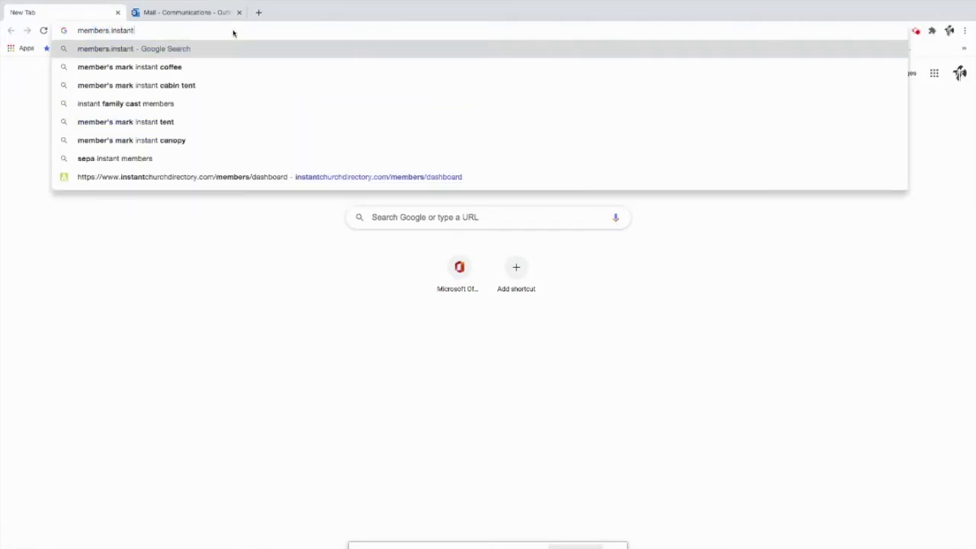
{"action": "type", "text": "churchdirect"}
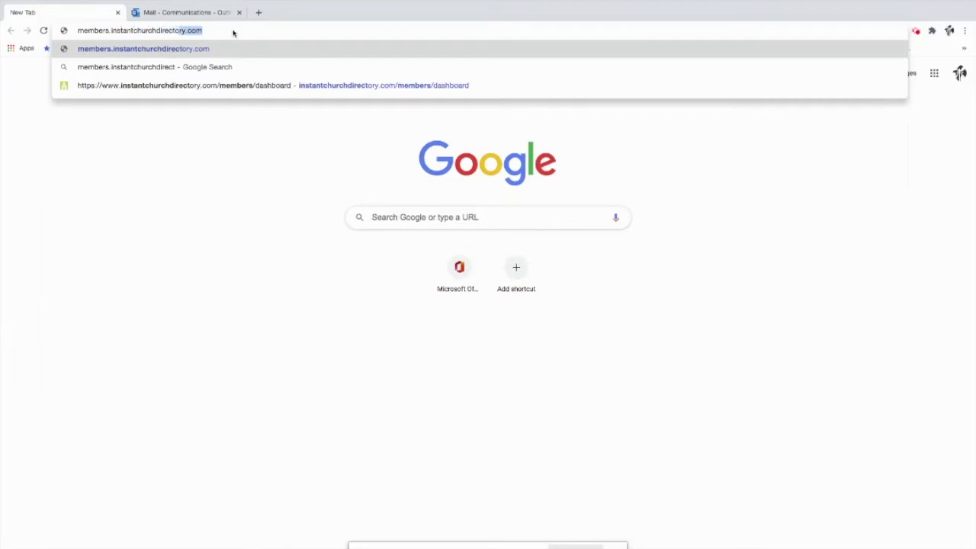
{"action": "type", "text": "ory.com"}
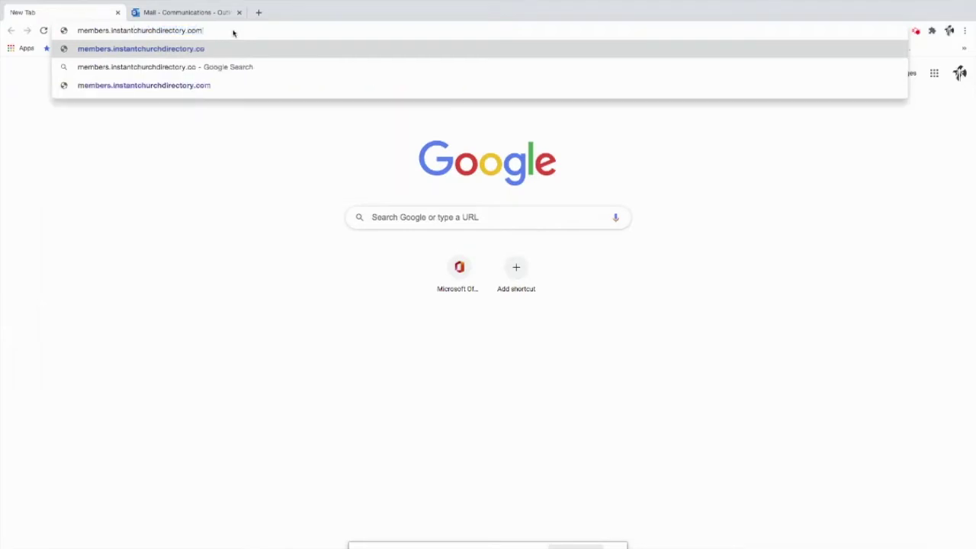
{"action": "key", "text": "Return"}
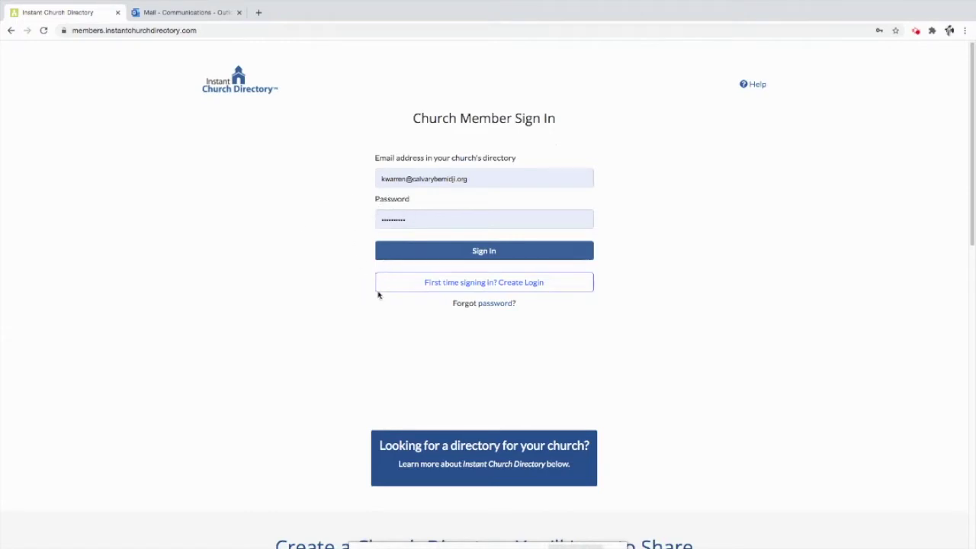
- Open the 'First time signing in? Create Login' sign-up page
{"action": "left_click", "coordinate": [421, 284]}
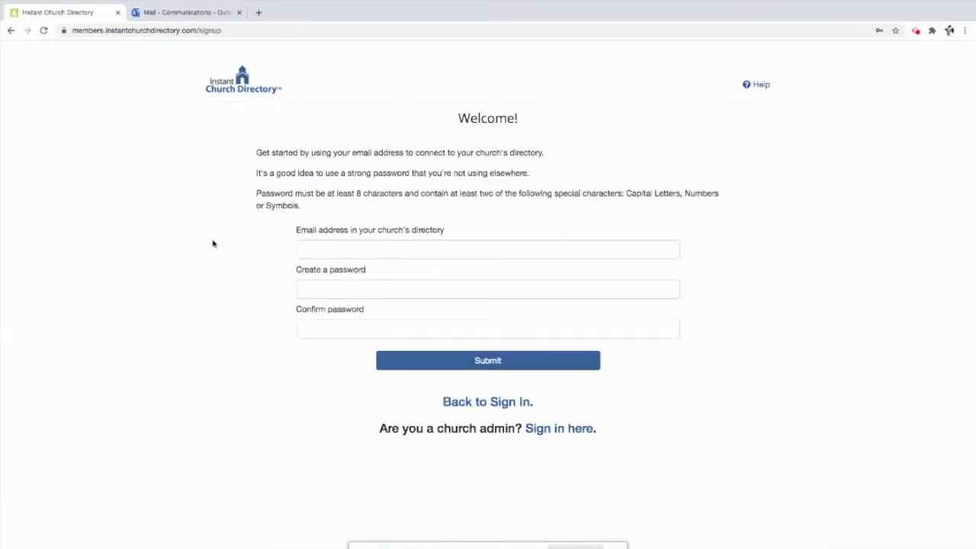
{"action": "left_click", "coordinate": [532, 246]}
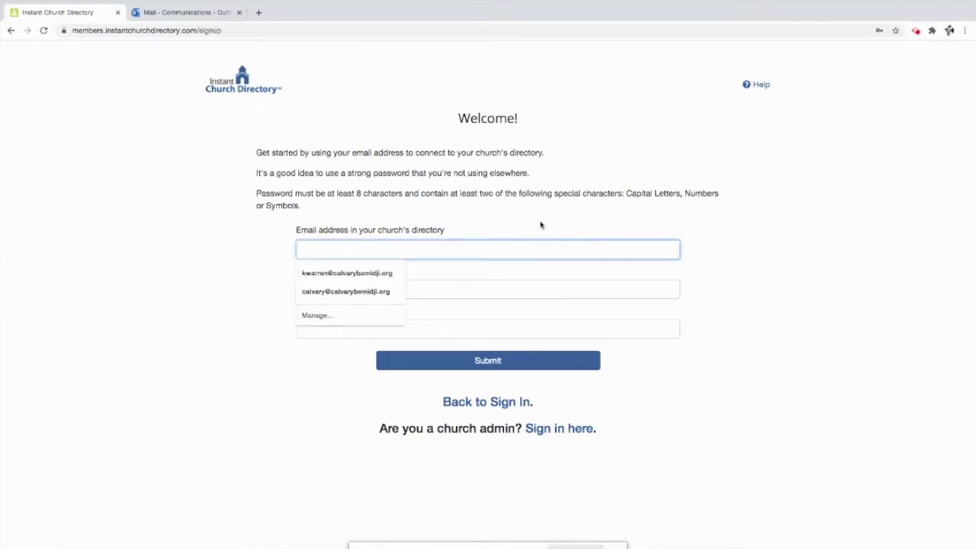
- Enter the church account's e-mail address and type the new password in both password fields
{"action": "left_click", "coordinate": [541, 225]}
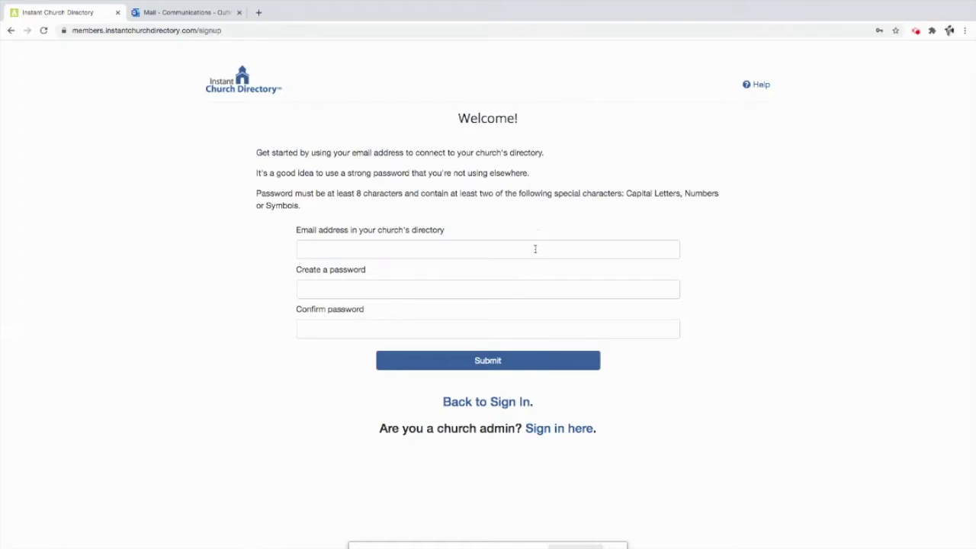
{"action": "left_click", "coordinate": [535, 249]}
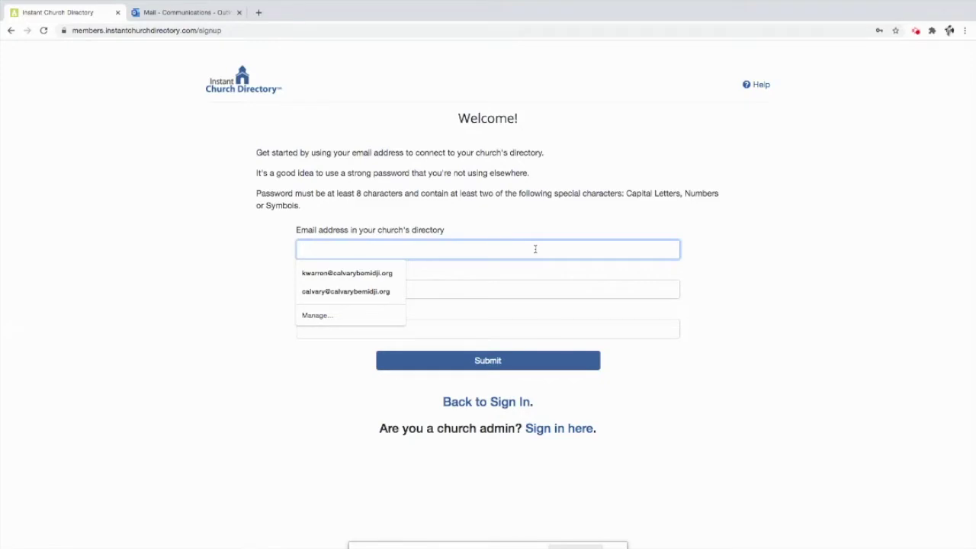
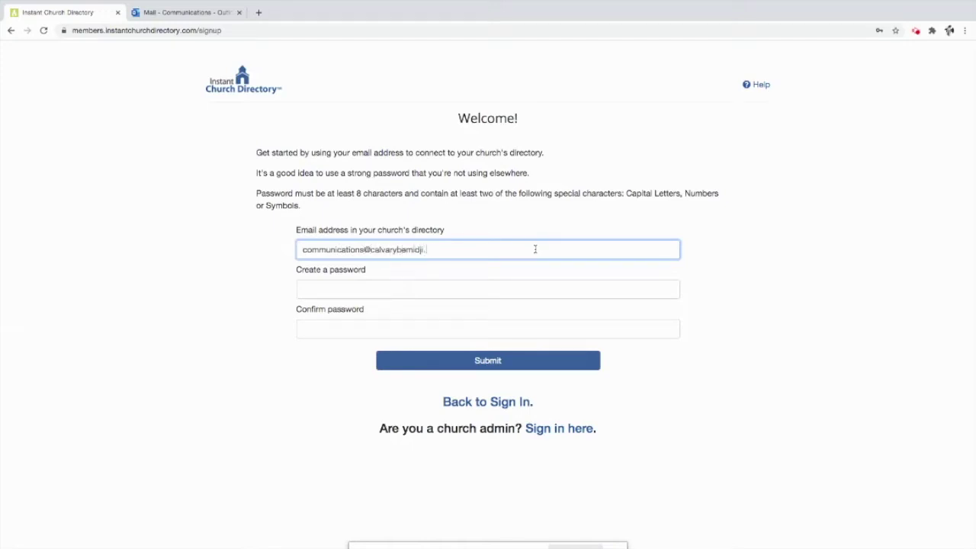
{"action": "left_click", "coordinate": [504, 288]}
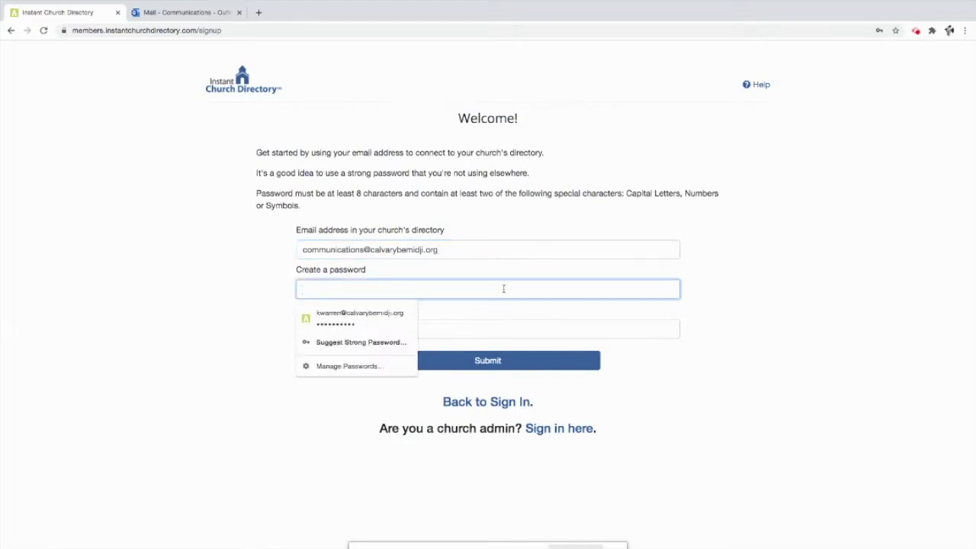
{"action": "type", "text": "•••••••••••••••"}
{"action": "left_click", "coordinate": [257, 320]}
{"action": "left_click", "coordinate": [321, 332]}
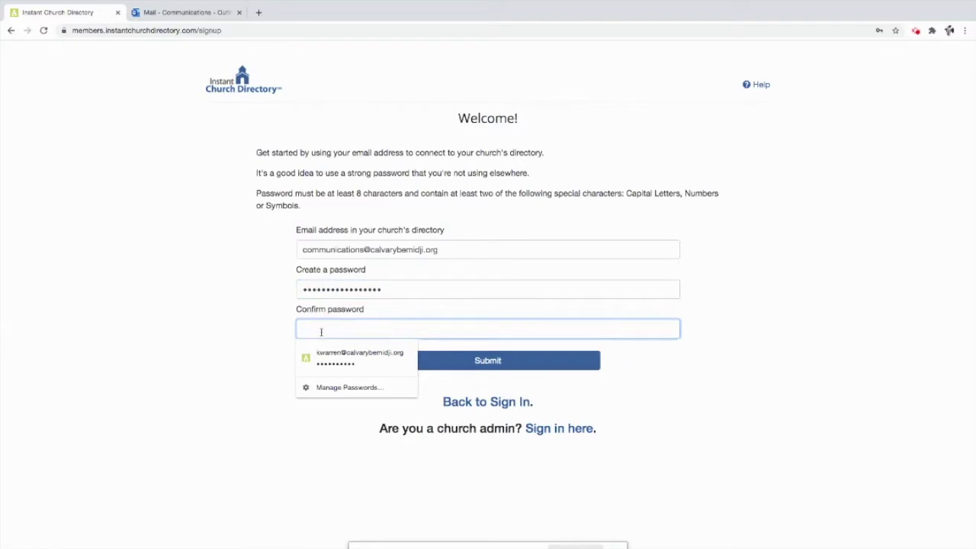
{"action": "type", "text": "••••••"}
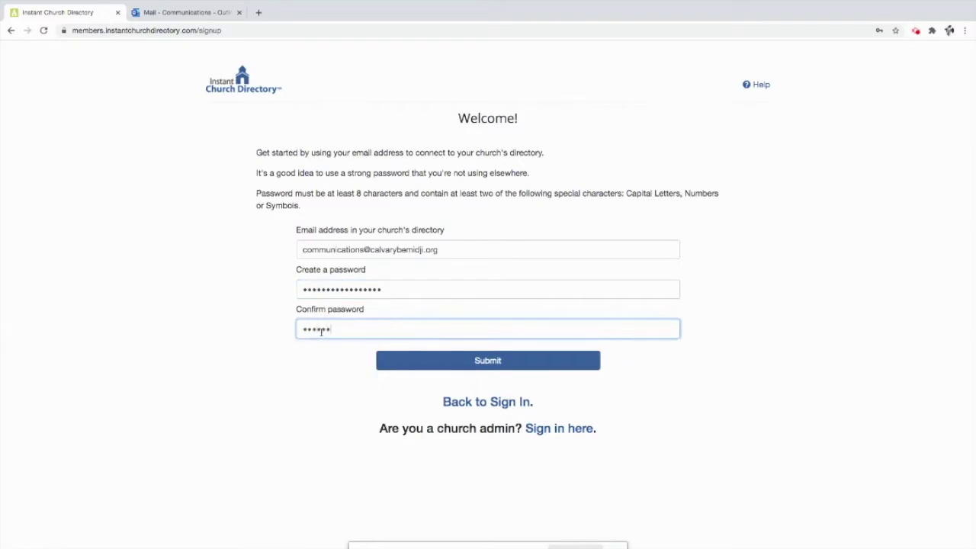
{"action": "type", "text": "••••••••••"}
- Submit the sign-up form, then clear both rejected password fields
{"action": "left_click", "coordinate": [503, 368]}
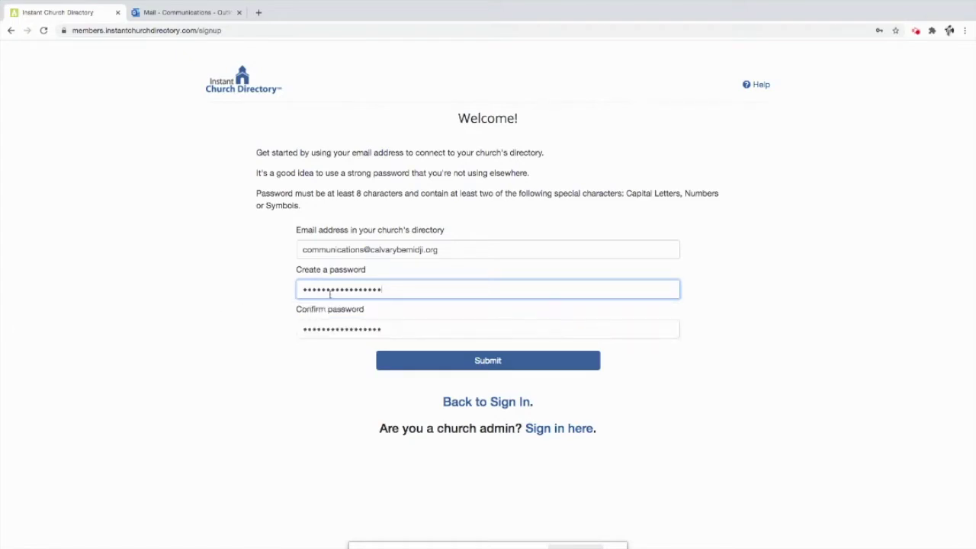
{"action": "left_click_drag", "start_coordinate": [390, 290], "coordinate": [235, 283]}
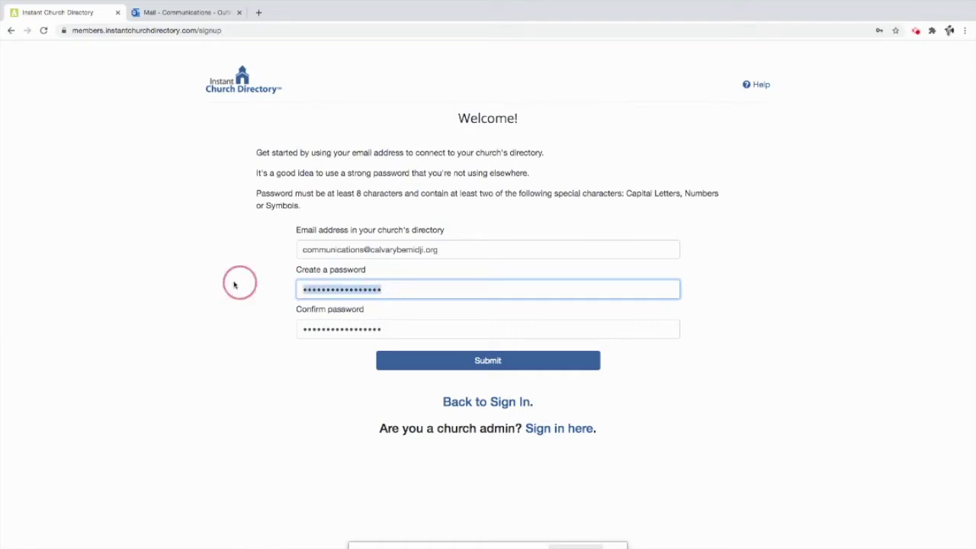
{"action": "key", "text": "BackSpace"}
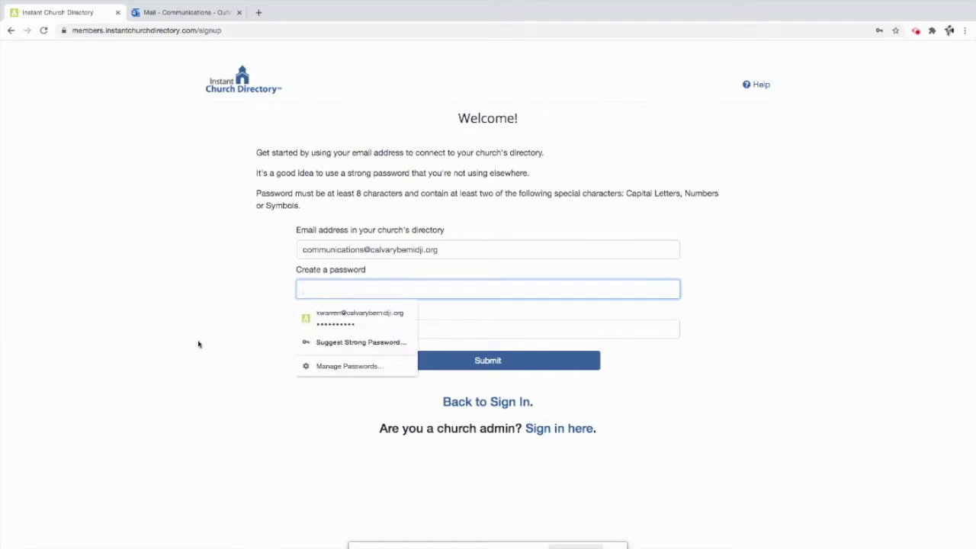
{"action": "left_click", "coordinate": [198, 342]}
{"action": "double_click", "coordinate": [351, 331]}
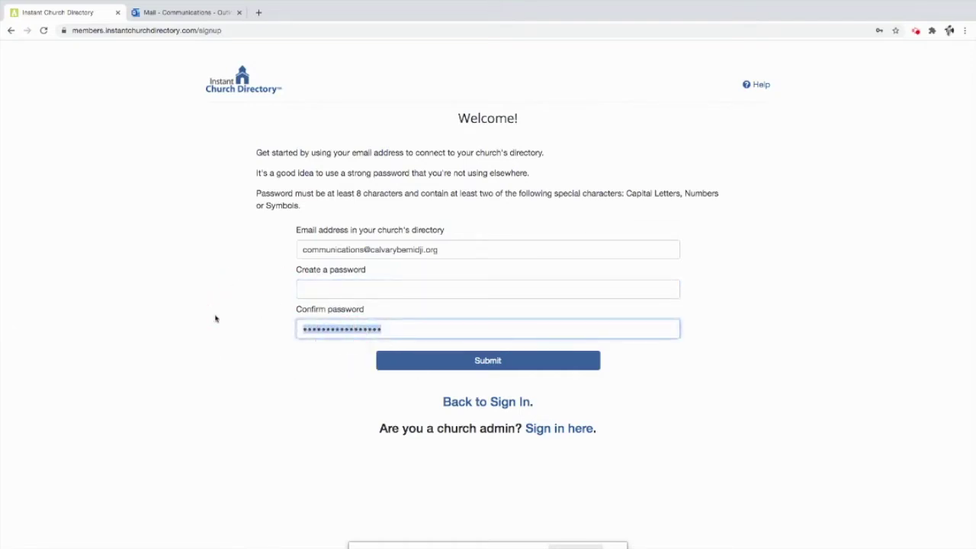
{"action": "key", "text": "BackSpace"}
- Re-enter and confirm the new password, resubmit the sign-up, and decline Chrome's password saving
{"action": "left_click", "coordinate": [314, 293]}
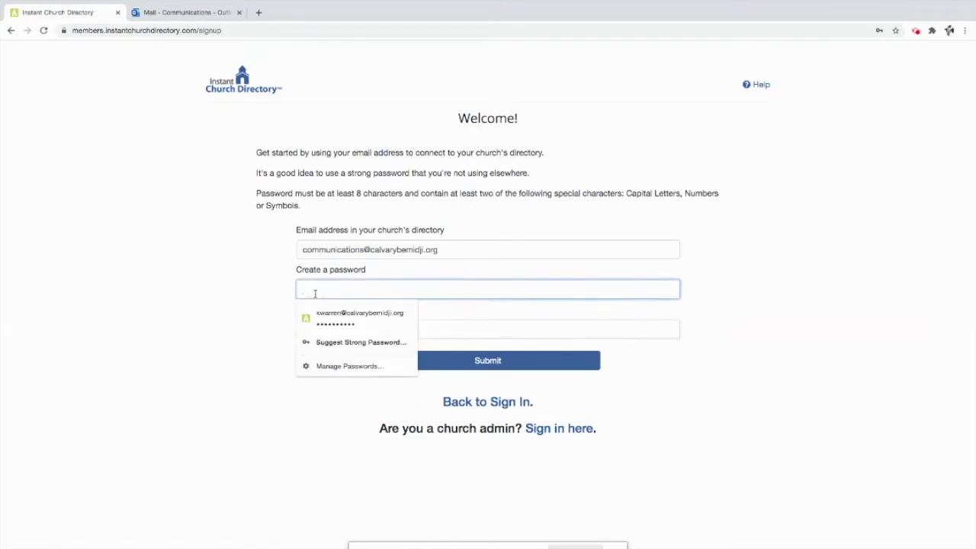
{"action": "type", "text": "•••••••••••••••"}
{"action": "left_click", "coordinate": [185, 308]}
{"action": "left_click", "coordinate": [304, 330]}
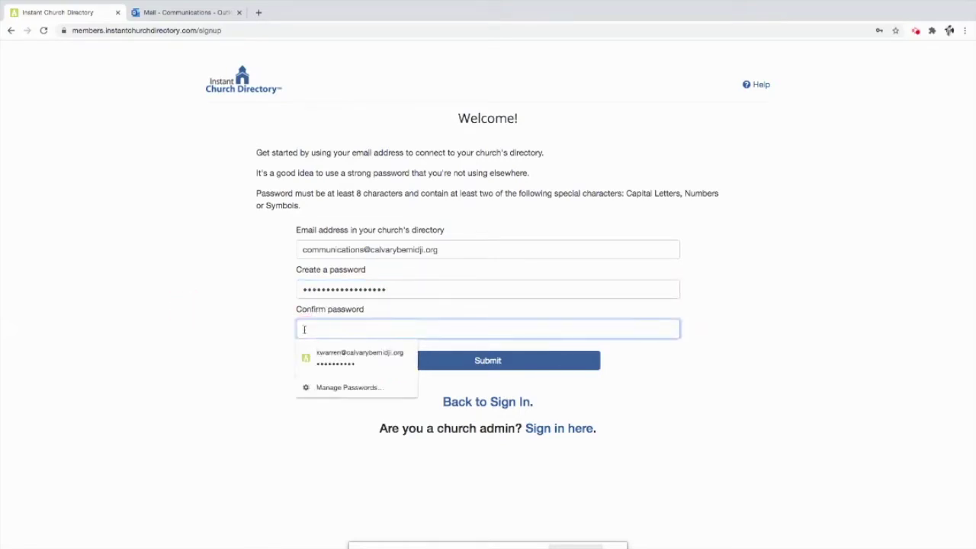
{"action": "type", "text": "••••••••••••••••"}
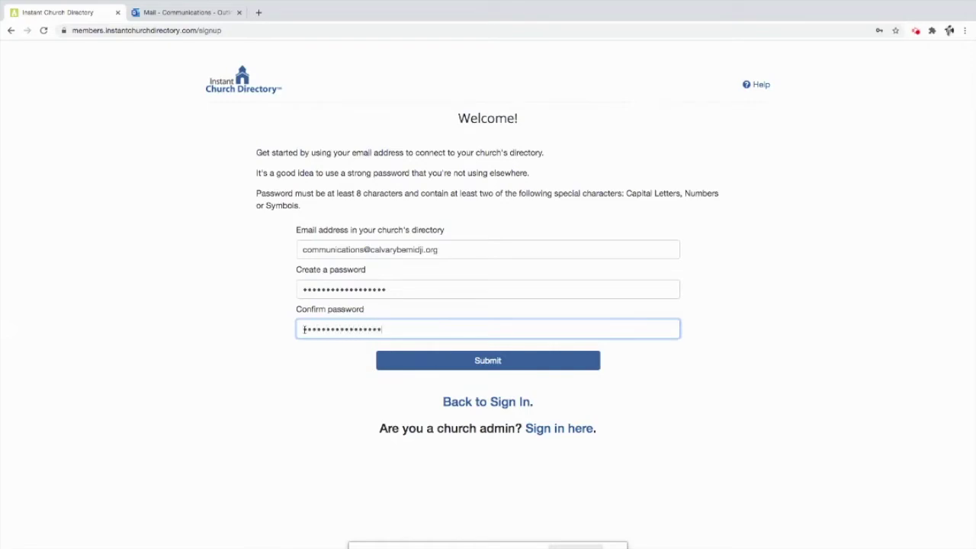
{"action": "left_click", "coordinate": [405, 364]}
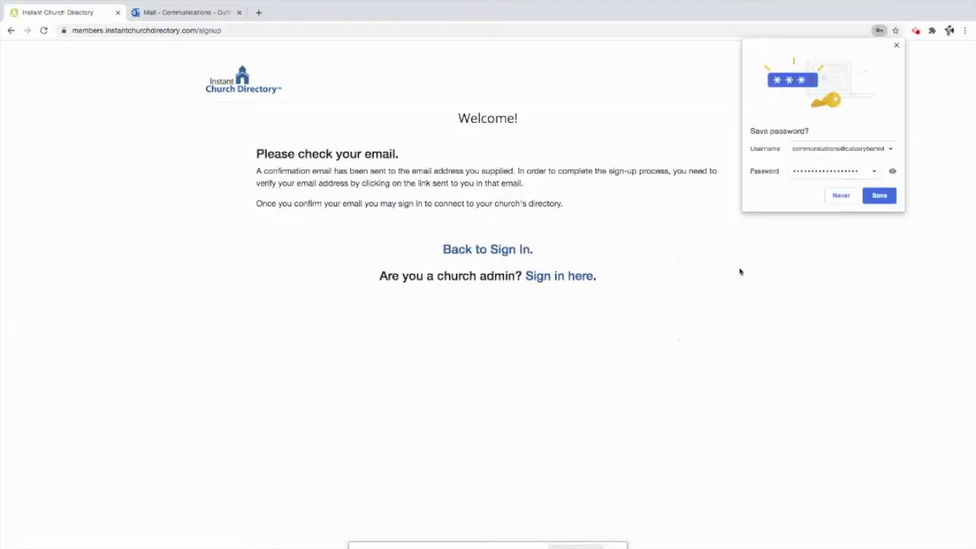
{"action": "left_click", "coordinate": [839, 197]}
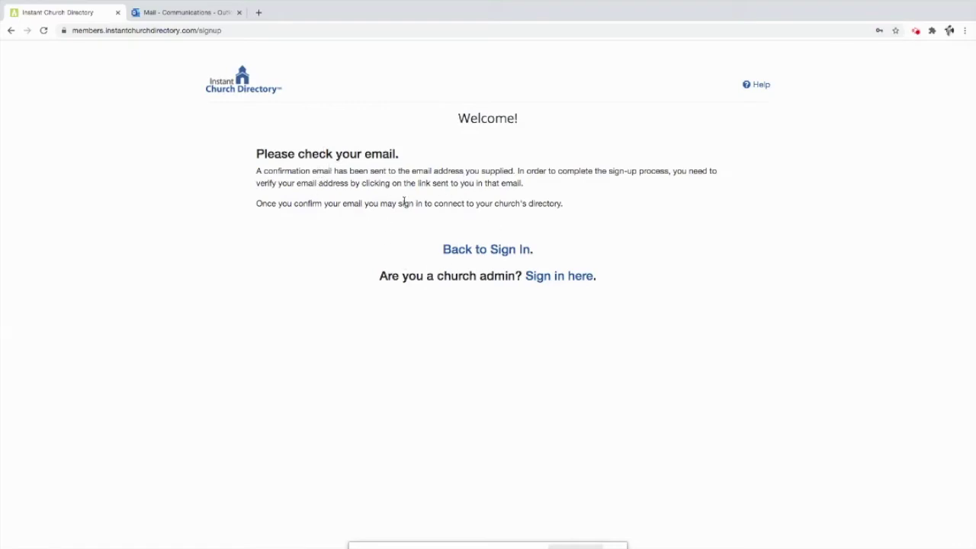
{"action": "left_click", "coordinate": [168, 13]}
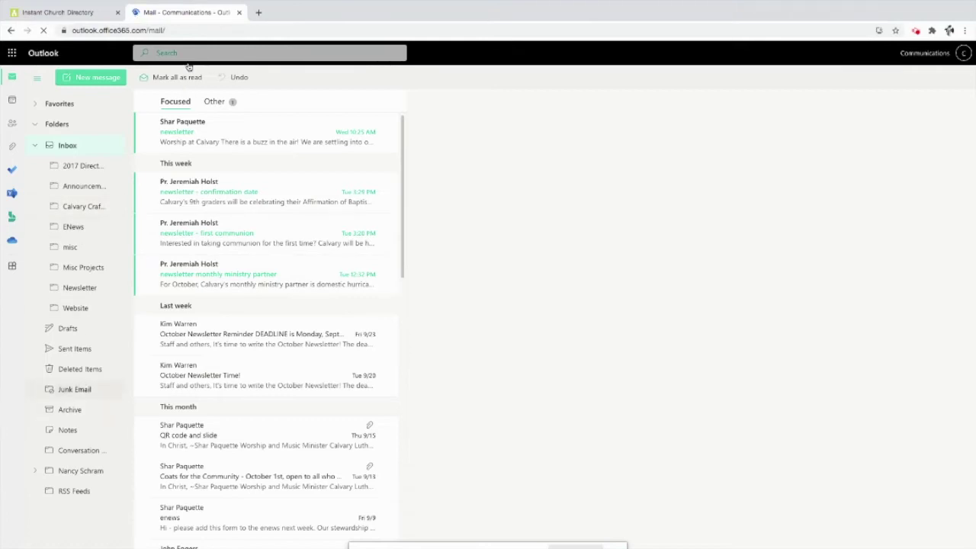
- Open the 'Confirm your Church Directory Email' message in Outlook's Other inbox
{"action": "left_click", "coordinate": [214, 101]}
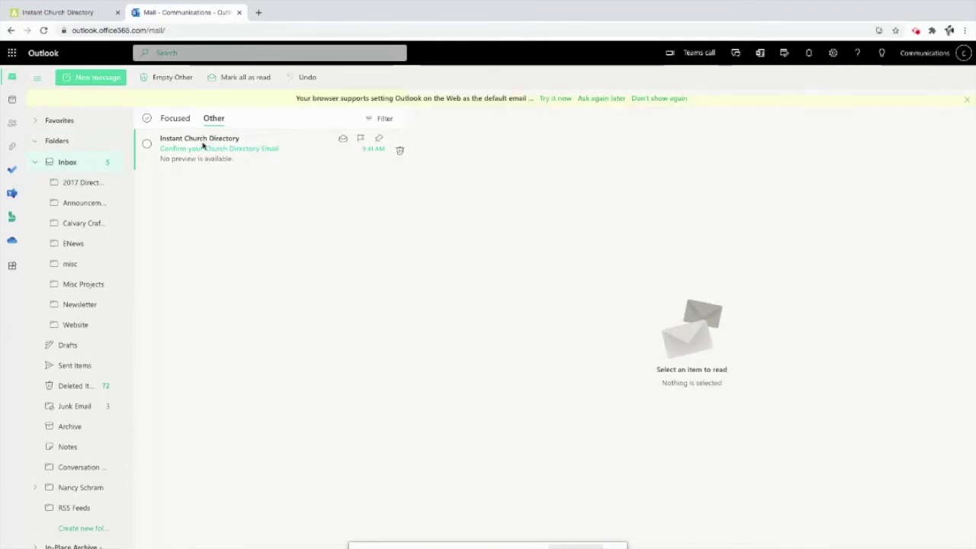
{"action": "left_click", "coordinate": [203, 149]}
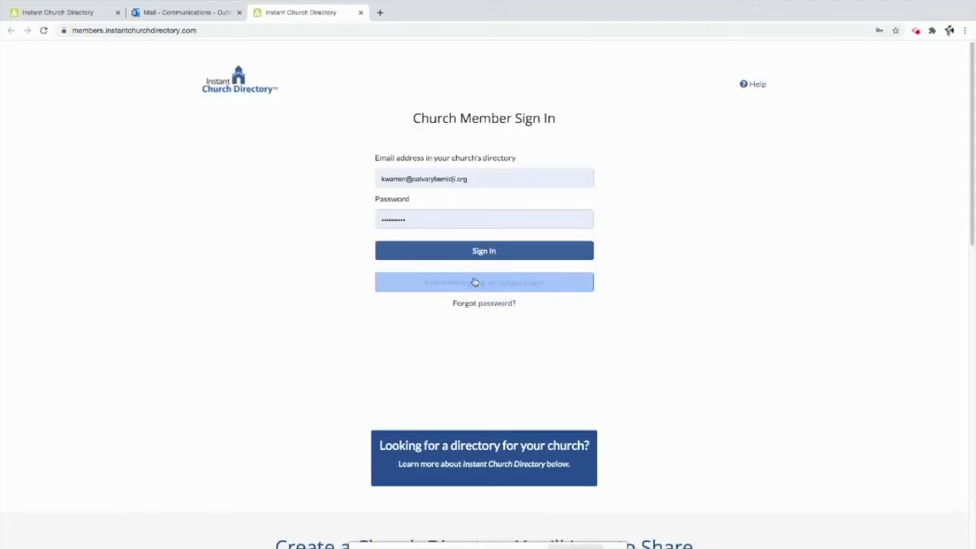
- Replace the prefilled sign-in e-mail and password with the church account's credentials and sign in
{"action": "left_click_drag", "start_coordinate": [481, 179], "coordinate": [295, 200]}
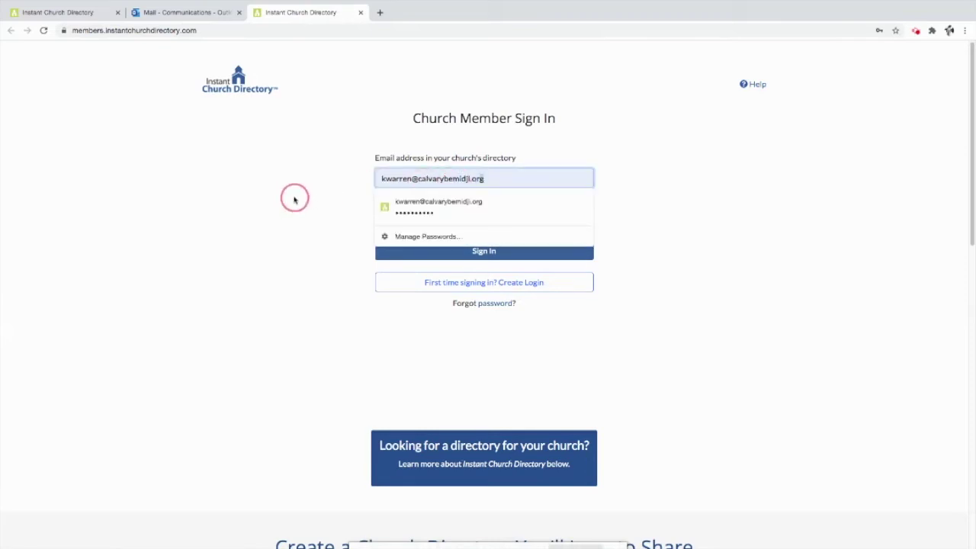
{"action": "left_click", "coordinate": [495, 176]}
{"action": "key", "text": "BackSpace"}
{"action": "key", "text": "BackSpace"}
{"action": "key", "text": "BackSpace"}
{"action": "key", "text": "BackSpace"}
{"action": "key", "text": "BackSpace"}
{"action": "key", "text": "BackSpace"}
{"action": "key", "text": "BackSpace"}
{"action": "key", "text": "BackSpace"}
{"action": "key", "text": "BackSpace"}
{"action": "key", "text": "BackSpace"}
{"action": "key", "text": "BackSpace"}
{"action": "key", "text": "BackSpace"}
{"action": "key", "text": "BackSpace"}
{"action": "key", "text": "BackSpace"}
{"action": "key", "text": "BackSpace"}
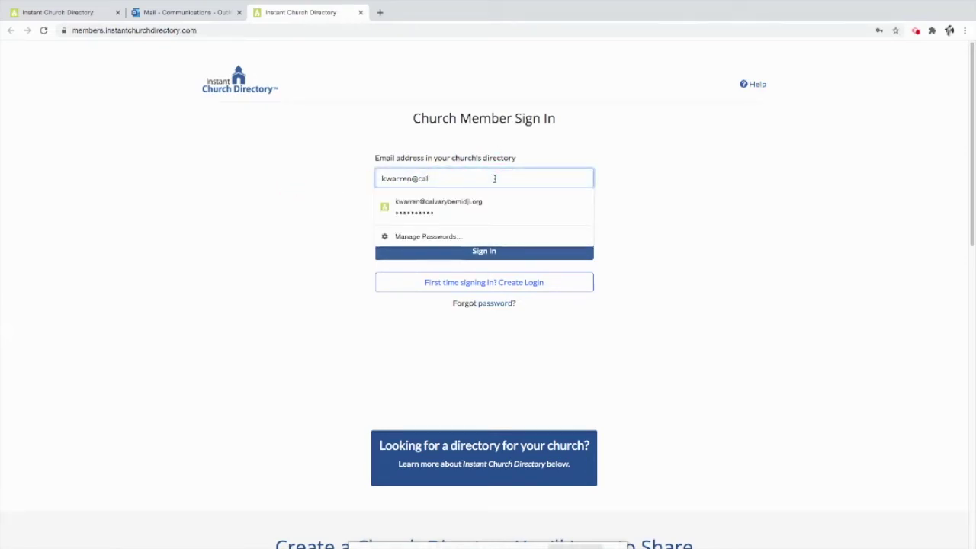
{"action": "key", "text": "BackSpace"}
{"action": "key", "text": "BackSpace"}
{"action": "key", "text": "BackSpace"}
{"action": "key", "text": "BackSpace"}
{"action": "key", "text": "BackSpace"}
{"action": "key", "text": "BackSpace"}
{"action": "key", "text": "BackSpace"}
{"action": "key", "text": "BackSpace"}
{"action": "key", "text": "BackSpace"}
{"action": "key", "text": "BackSpace"}
{"action": "key", "text": "BackSpace"}
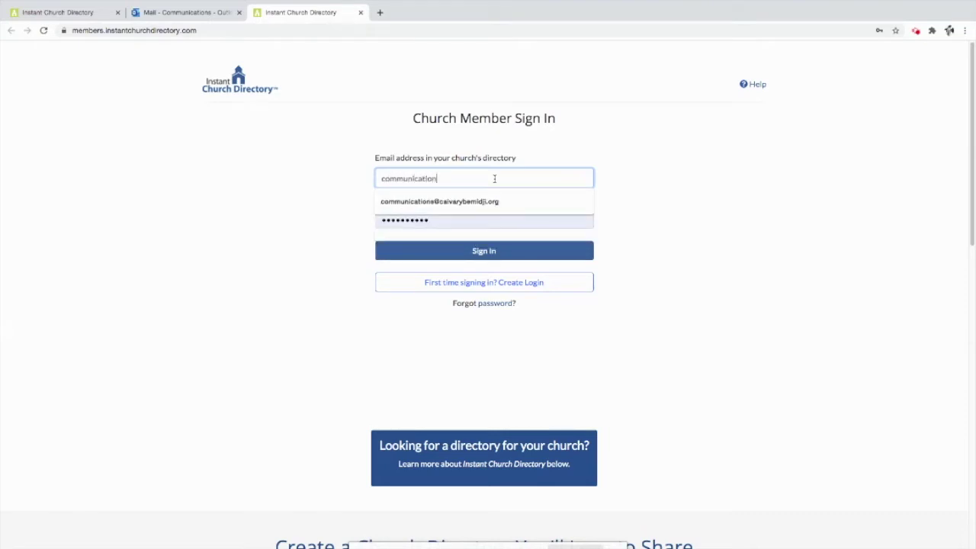
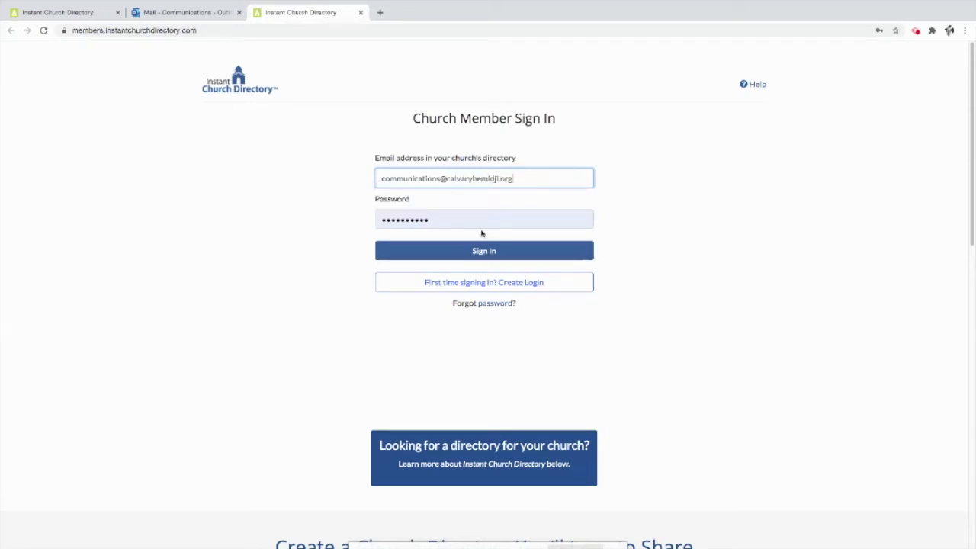
{"action": "left_click", "coordinate": [477, 221]}
{"action": "double_click", "coordinate": [401, 212]}
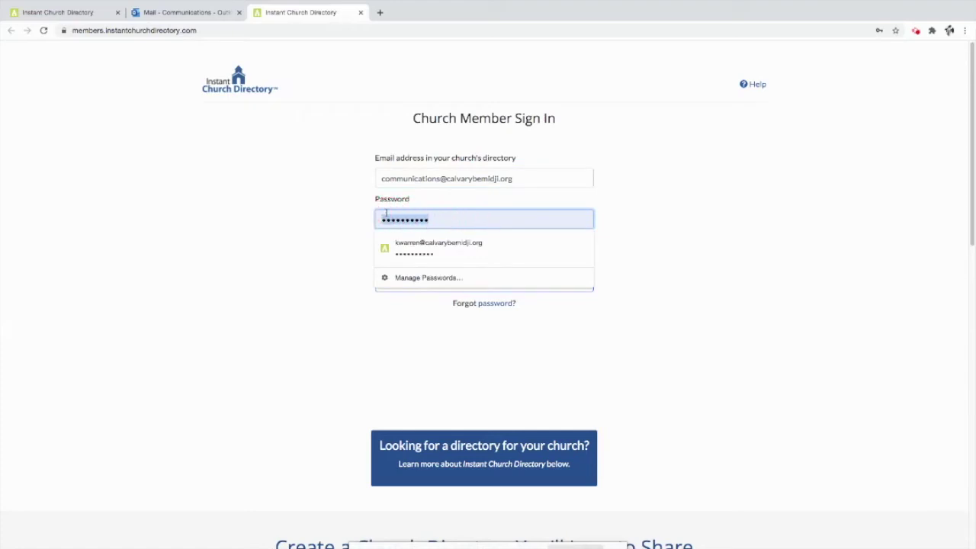
{"action": "key", "text": "BackSpace"}
{"action": "type", "text": "**"}
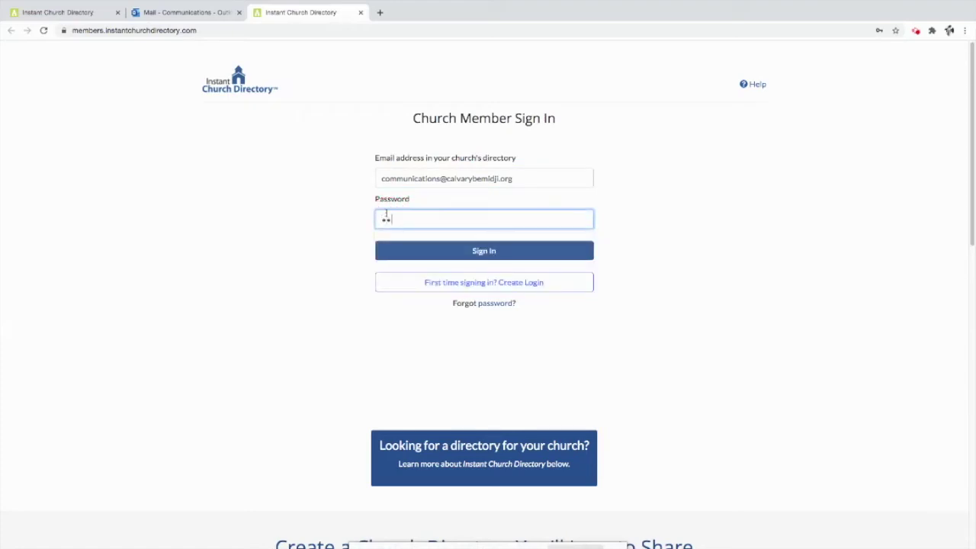
{"action": "type", "text": "***"}
{"action": "left_click", "coordinate": [425, 252]}
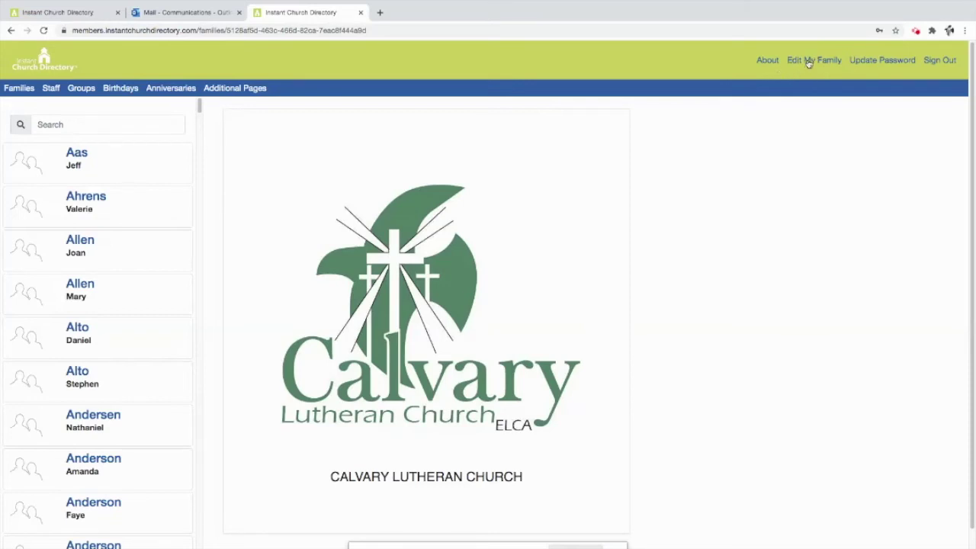
- Open the Edit My Family form from the loaded Families directory
{"action": "left_click", "coordinate": [810, 67]}
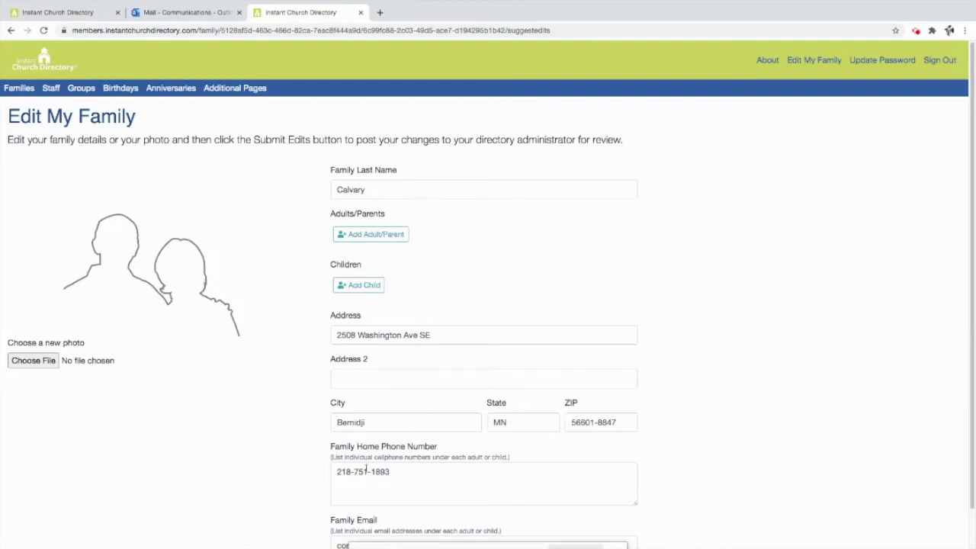
- Review the Calvary family's address, phone and e-mail details on the edit form
{"action": "scroll", "coordinate": [365, 468], "scroll_direction": "down", "scroll_amount": 2}
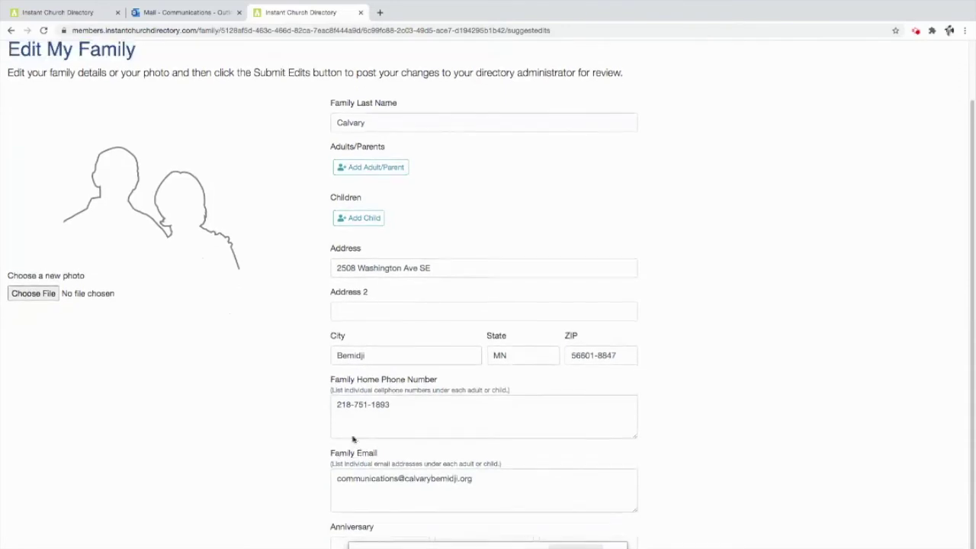
{"action": "scroll", "coordinate": [353, 440], "scroll_direction": "up", "scroll_amount": 2}
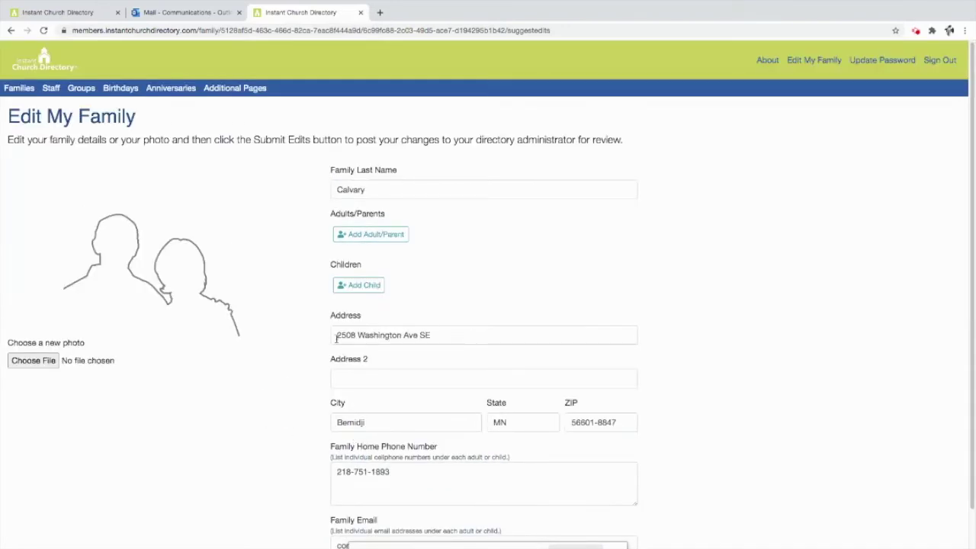
{"action": "left_click", "coordinate": [440, 338]}
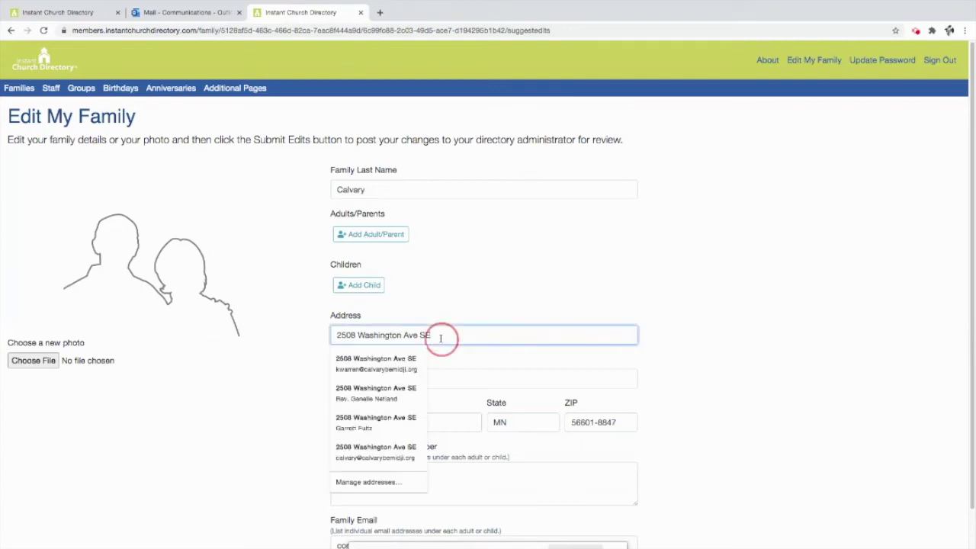
- Replace the family's old street address with the new one, 123 Sesame
{"action": "left_click", "coordinate": [449, 336]}
{"action": "key", "text": "BackSpace"}
{"action": "key", "text": "BackSpace"}
{"action": "key", "text": "BackSpace"}
{"action": "key", "text": "BackSpace"}
{"action": "key", "text": "BackSpace"}
{"action": "key", "text": "BackSpace"}
{"action": "key", "text": "BackSpace"}
{"action": "key", "text": "BackSpace"}
{"action": "key", "text": "BackSpace"}
{"action": "key", "text": "BackSpace"}
{"action": "key", "text": "BackSpace"}
{"action": "key", "text": "BackSpace"}
{"action": "key", "text": "BackSpace"}
{"action": "key", "text": "BackSpace"}
{"action": "key", "text": "BackSpace"}
{"action": "key", "text": "BackSpace"}
{"action": "key", "text": "BackSpace"}
{"action": "key", "text": "BackSpace"}
{"action": "key", "text": "BackSpace"}
{"action": "key", "text": "BackSpace"}
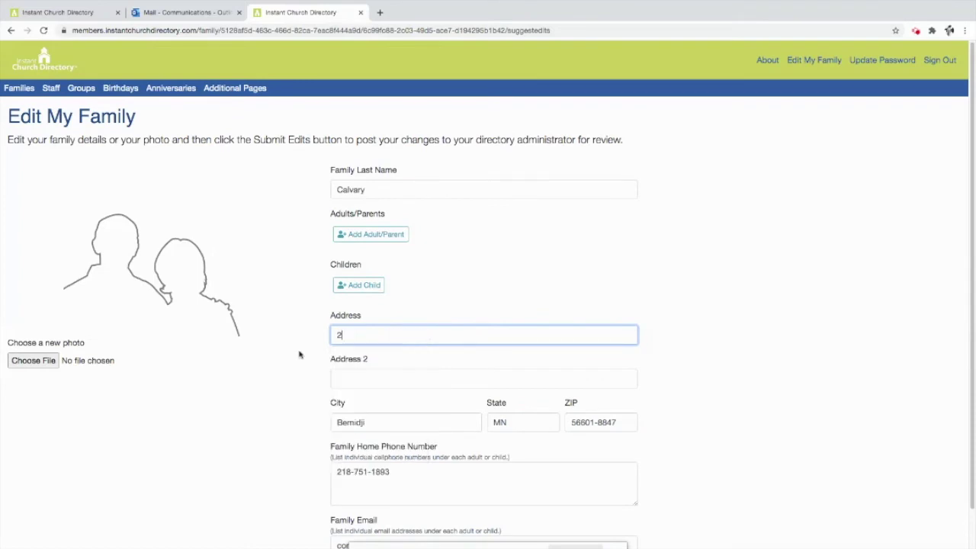
{"action": "type", "text": "123 Sesame"}
{"action": "key", "text": "BackSpace"}
{"action": "key", "text": "BackSpace"}
{"action": "key", "text": "BackSpace"}
{"action": "left_click", "coordinate": [257, 396]}
{"action": "scroll", "coordinate": [255, 396], "scroll_direction": "down", "scroll_amount": 1}
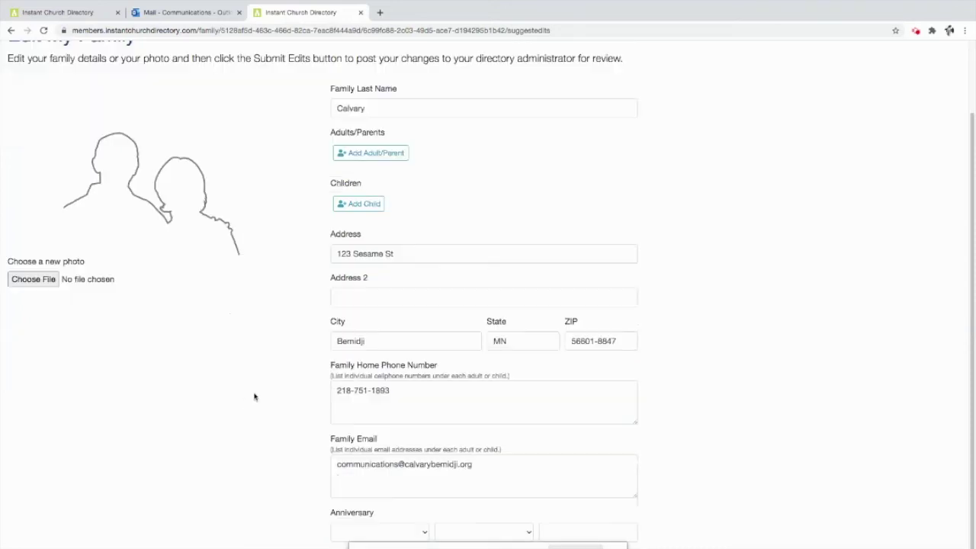
{"action": "scroll", "coordinate": [267, 492], "scroll_direction": "up", "scroll_amount": 1}
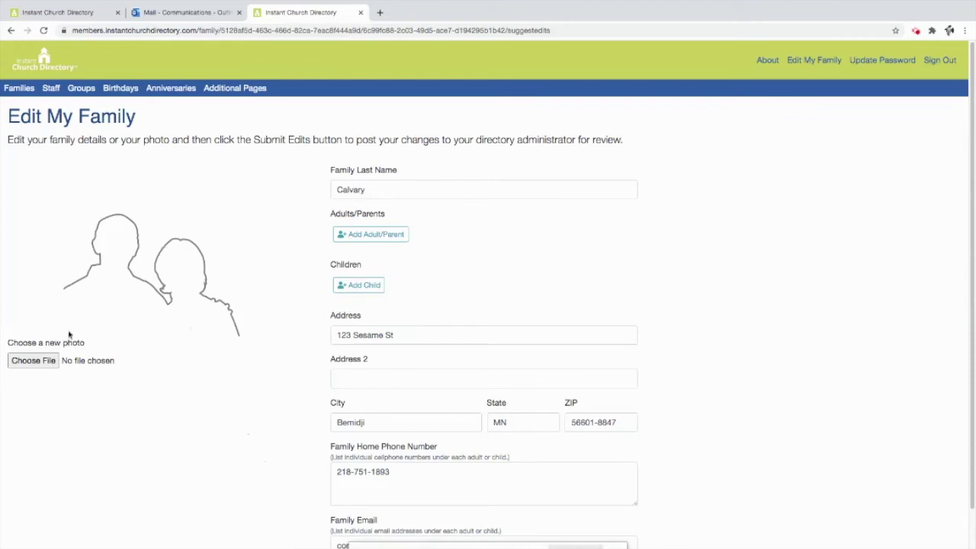
{"action": "left_click", "coordinate": [36, 364]}
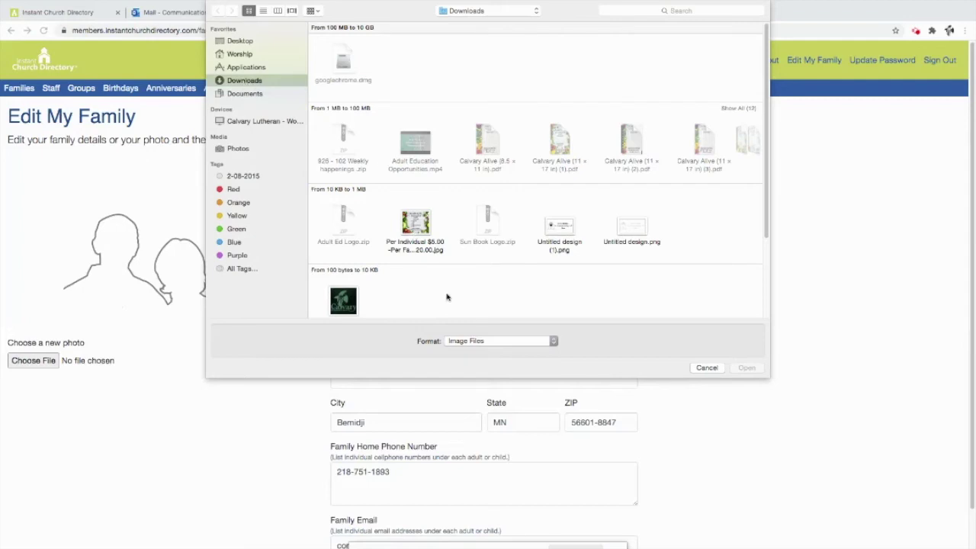
- Pick Familypicture.jpeg from Downloads as the new family photo
{"action": "scroll", "coordinate": [447, 296], "scroll_direction": "down", "scroll_amount": 2}
{"action": "left_click", "coordinate": [352, 264]}
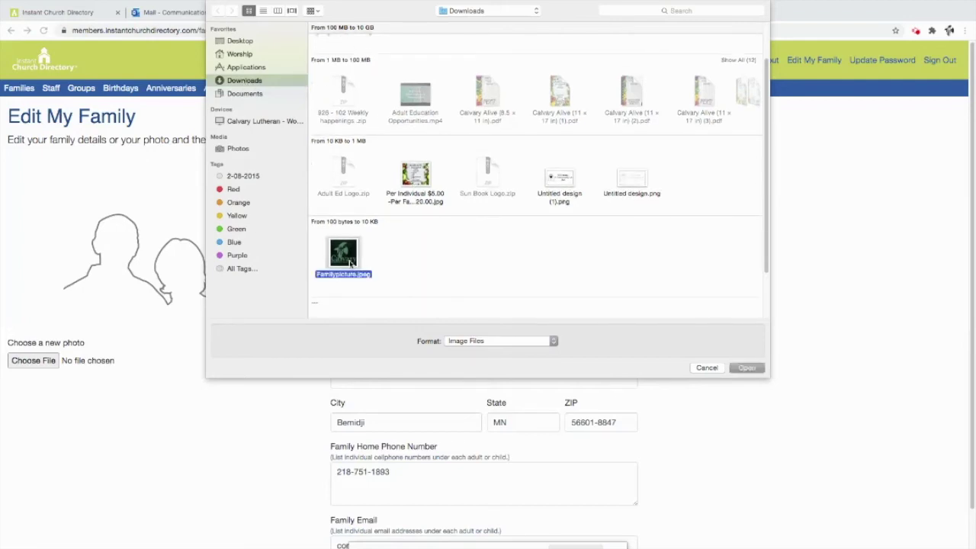
{"action": "left_click", "coordinate": [745, 368]}
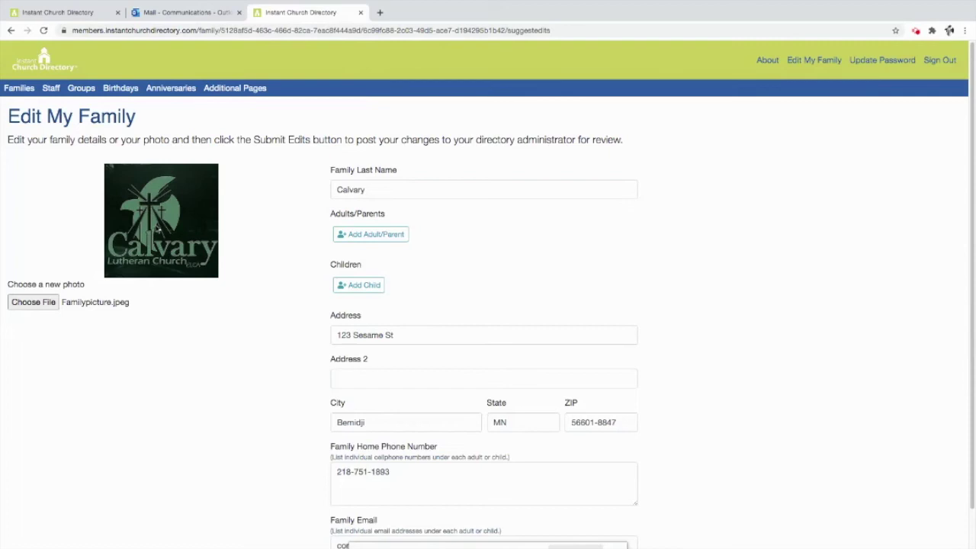
{"action": "scroll", "coordinate": [259, 242], "scroll_direction": "down", "scroll_amount": 2}
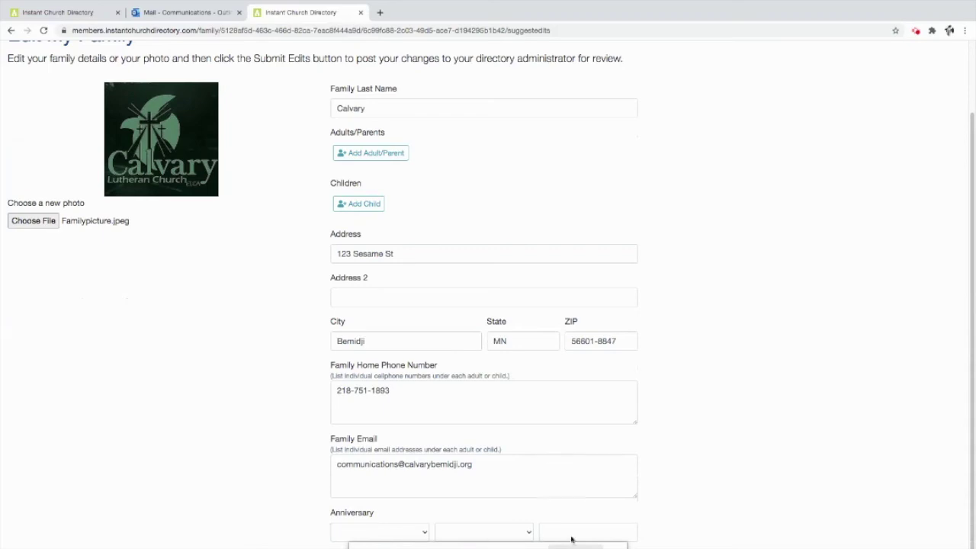
{"action": "scroll", "coordinate": [247, 495], "scroll_direction": "up", "scroll_amount": 2}
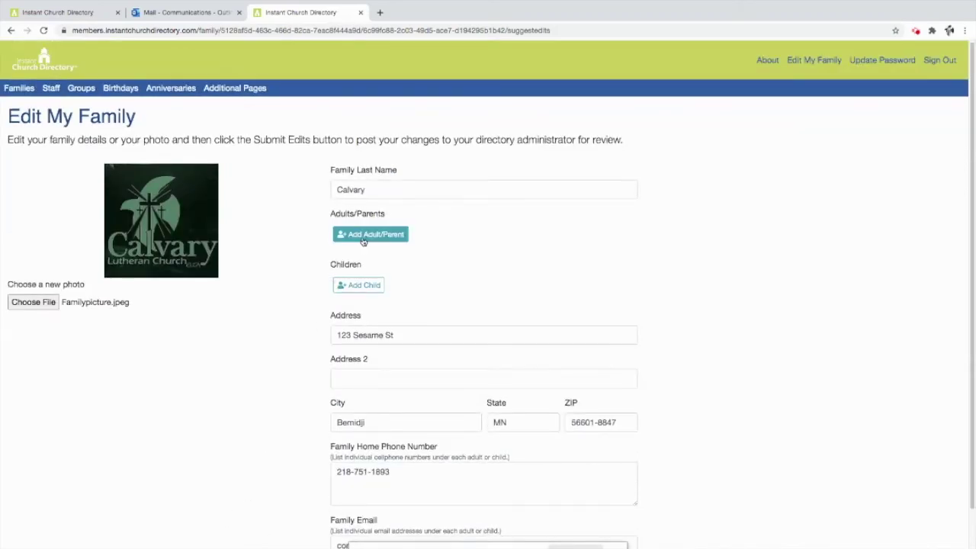
{"action": "left_click", "coordinate": [358, 290]}
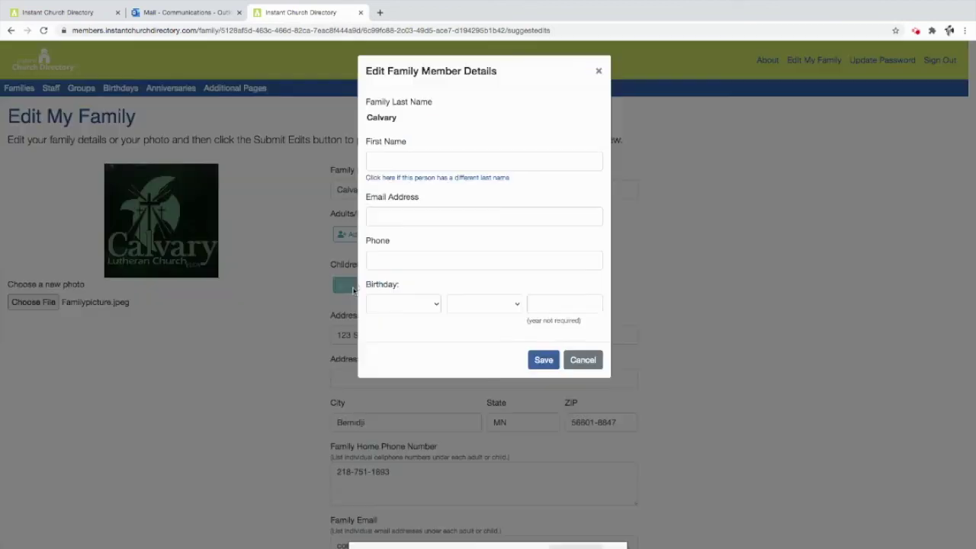
{"action": "left_click", "coordinate": [402, 165]}
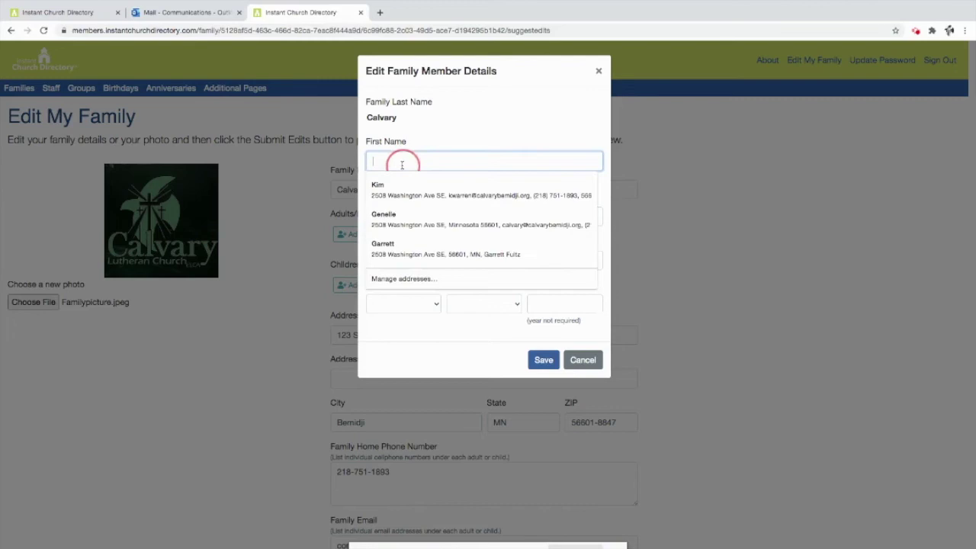
{"action": "type", "text": "James"}
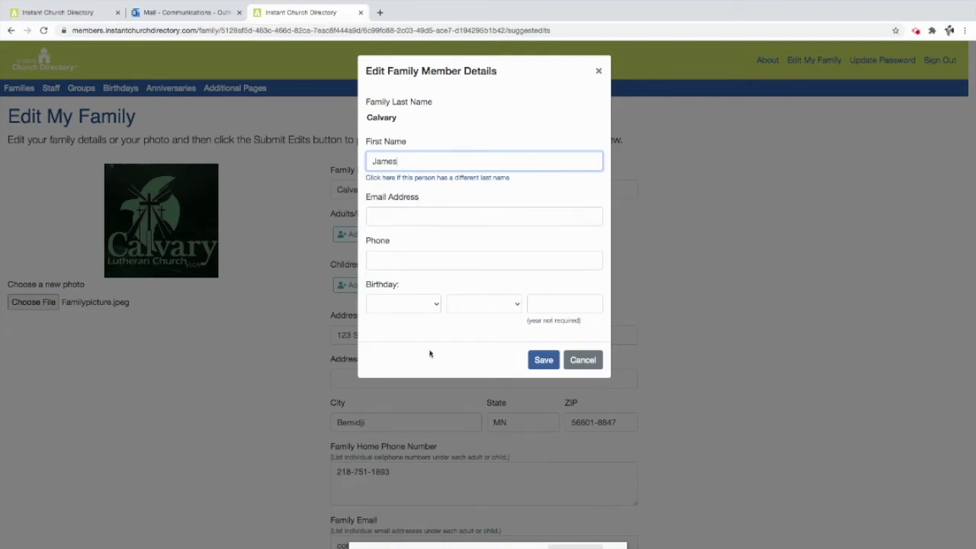
{"action": "left_click", "coordinate": [543, 360]}
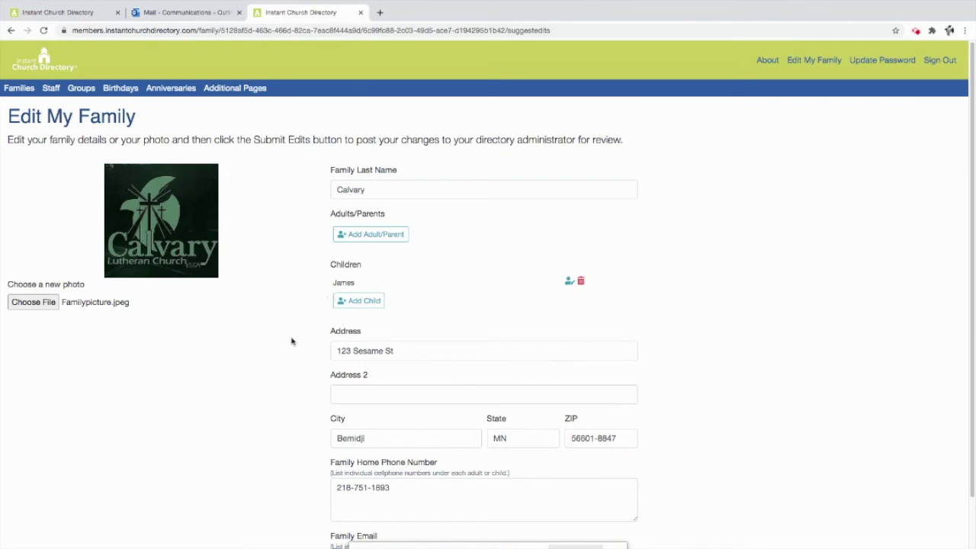
- Review the submission confirmation page and return to the Families directory list
{"action": "scroll", "coordinate": [294, 340], "scroll_direction": "down", "scroll_amount": 2}
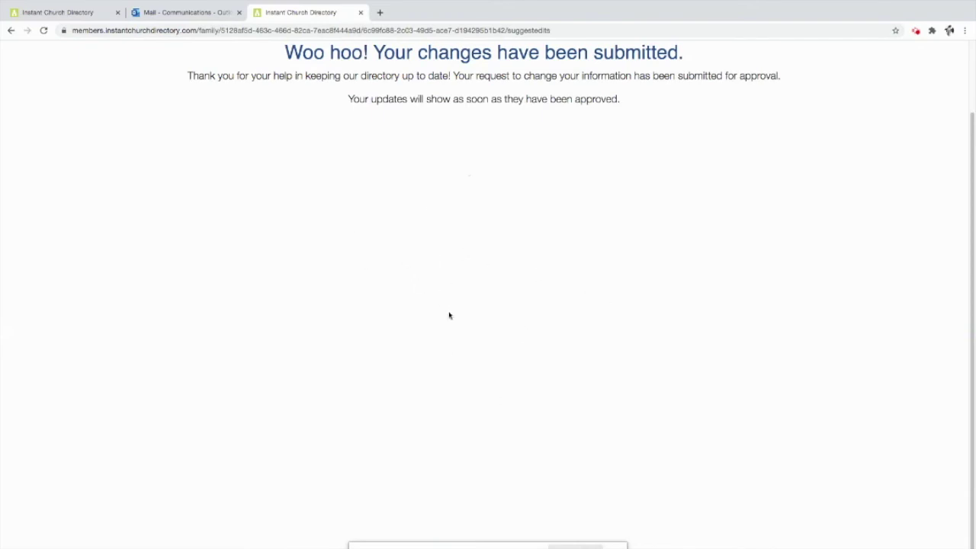
{"action": "scroll", "coordinate": [459, 324], "scroll_direction": "up", "scroll_amount": 1}
{"action": "scroll", "coordinate": [459, 323], "scroll_direction": "up", "scroll_amount": 2}
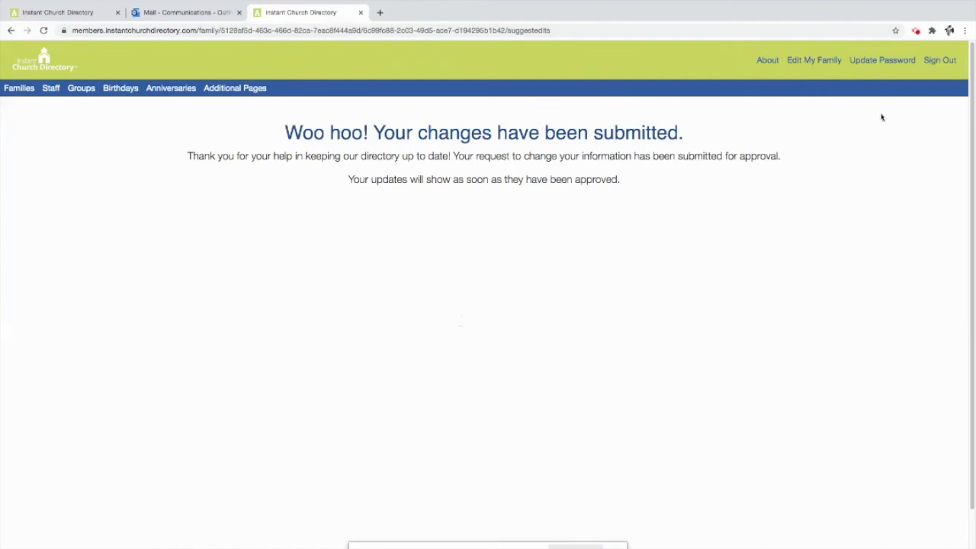
{"action": "left_click", "coordinate": [25, 88]}
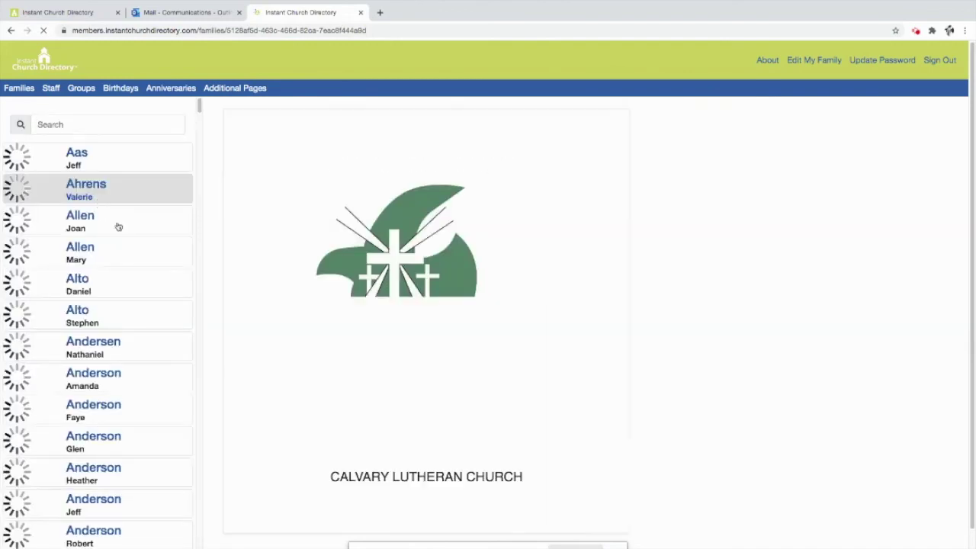
{"action": "scroll", "coordinate": [125, 232], "scroll_direction": "down", "scroll_amount": 15}
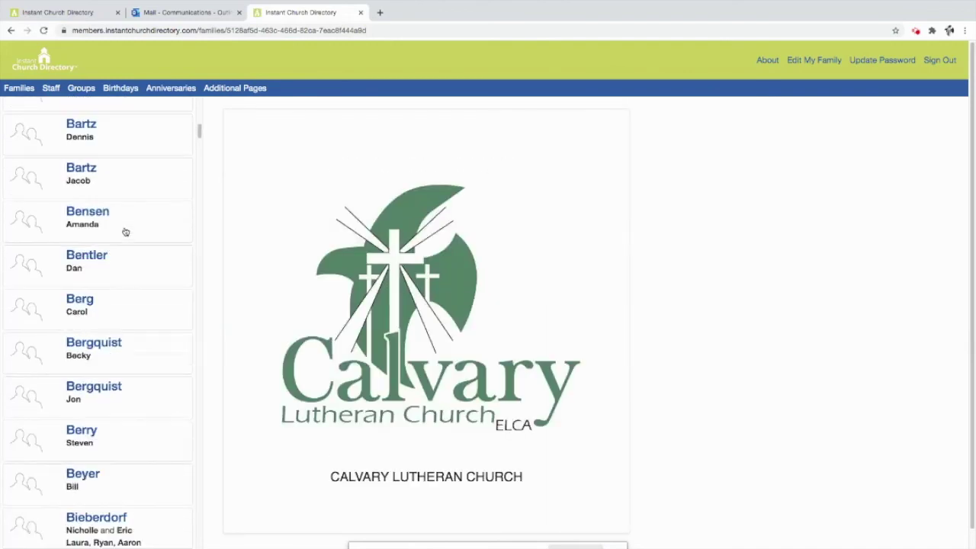
{"action": "scroll", "coordinate": [125, 232], "scroll_direction": "down", "scroll_amount": 15}
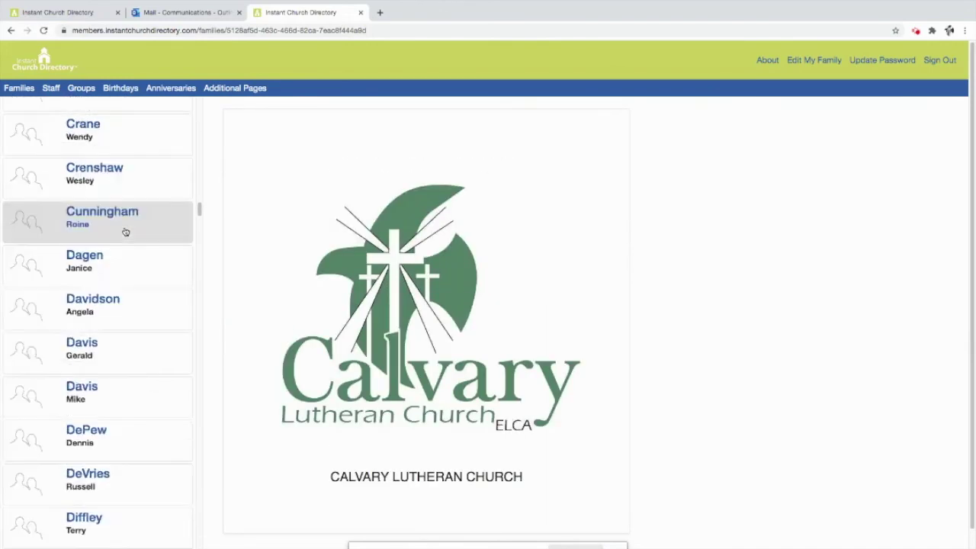
{"action": "scroll", "coordinate": [125, 232], "scroll_direction": "down", "scroll_amount": 5}
{"action": "scroll", "coordinate": [125, 231], "scroll_direction": "up", "scroll_amount": 8}
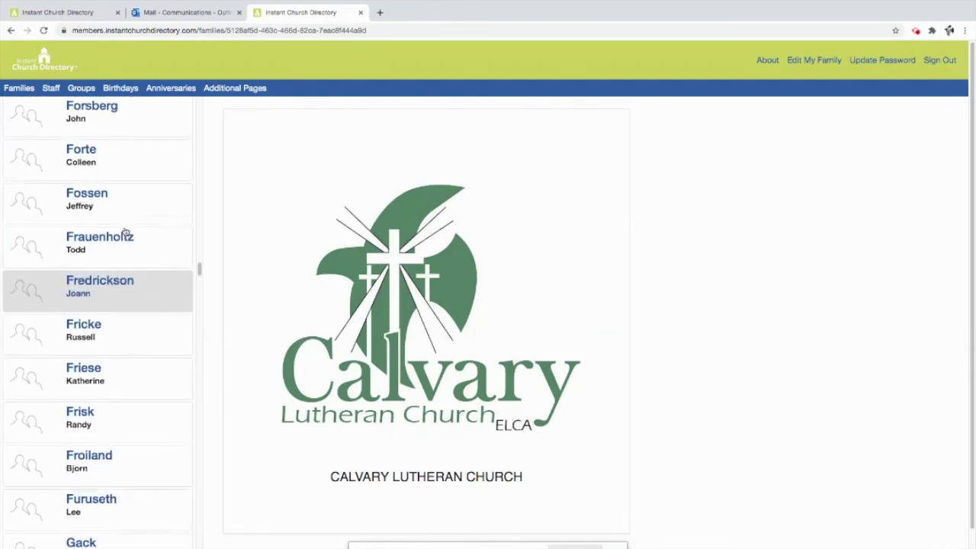
{"action": "scroll", "coordinate": [125, 232], "scroll_direction": "up", "scroll_amount": 10}
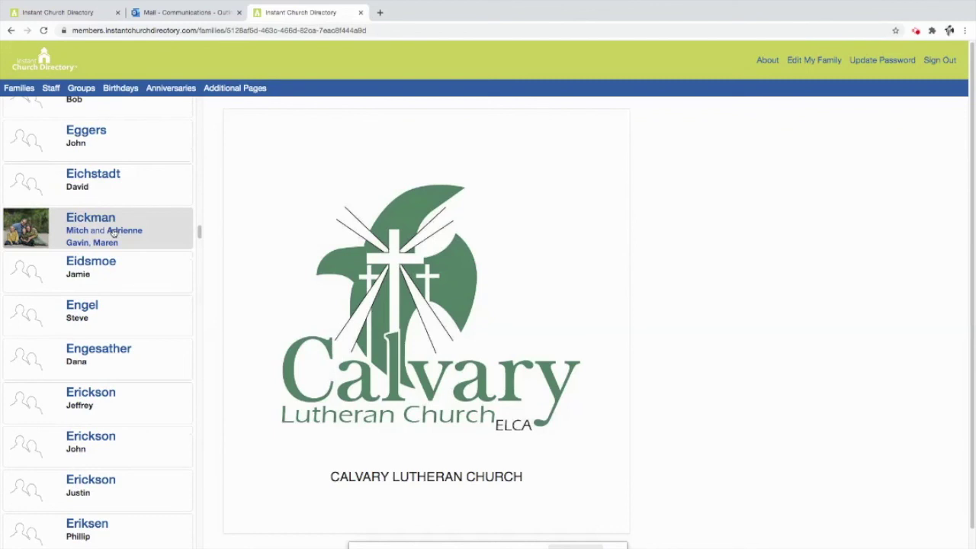
{"action": "left_click", "coordinate": [113, 231]}
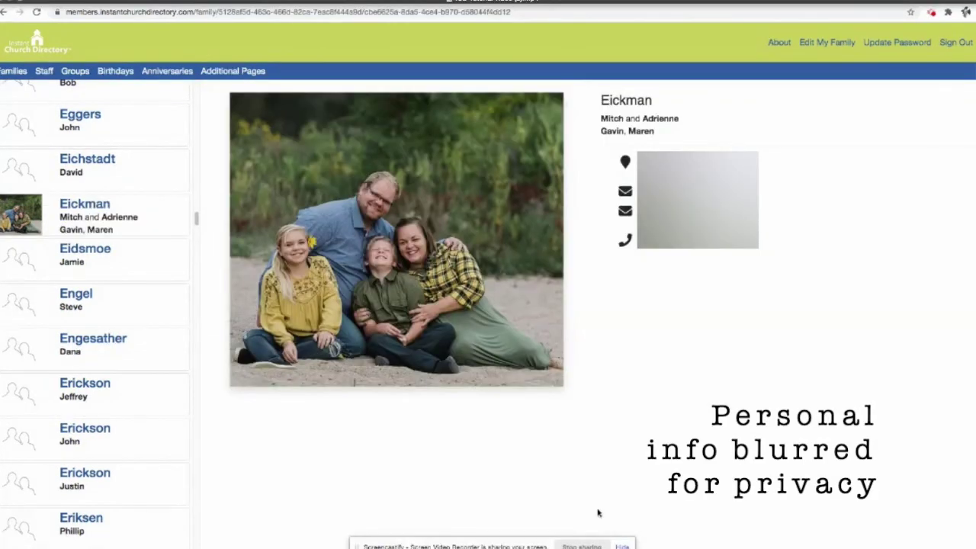